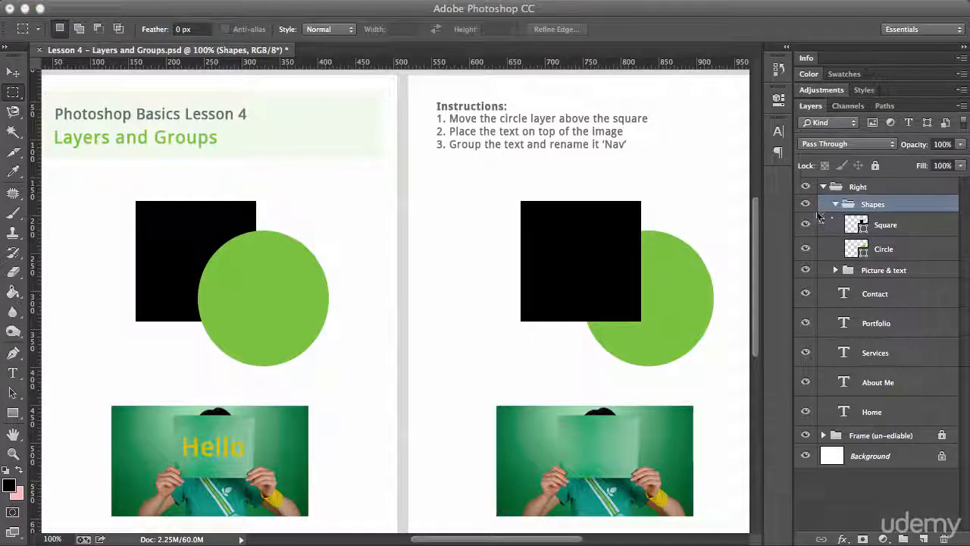
Toggle the visibility of the Shapes group and the Picture & text group off and on to check their contents.
{"action": "left_click", "coordinate": [806, 205]}
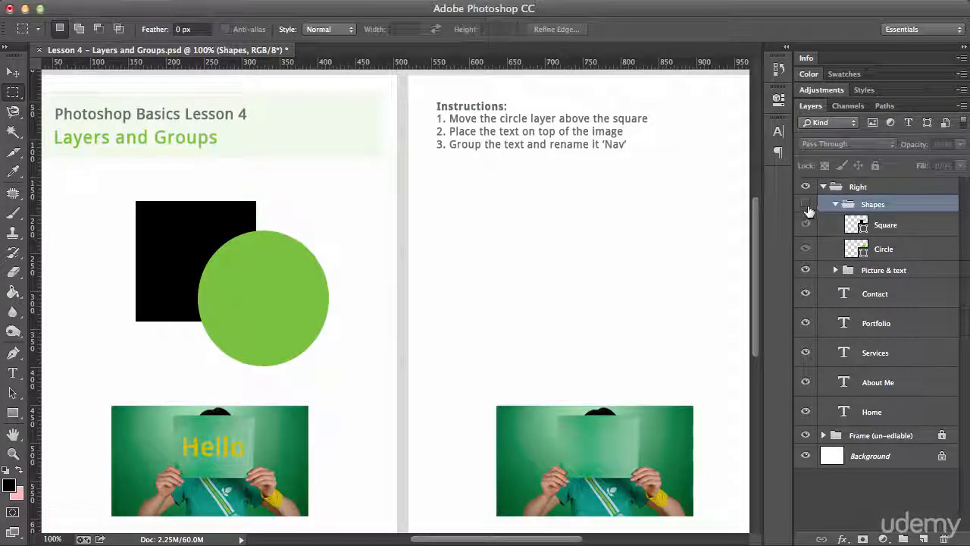
{"action": "left_click", "coordinate": [807, 206]}
{"action": "left_click", "coordinate": [806, 205]}
{"action": "left_click", "coordinate": [807, 205]}
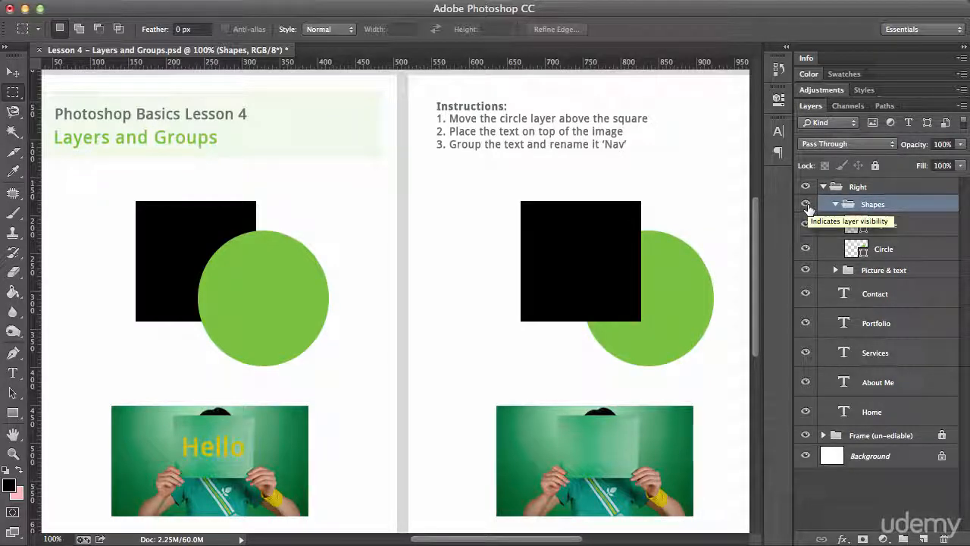
{"action": "left_click", "coordinate": [805, 270]}
{"action": "left_click", "coordinate": [805, 269]}
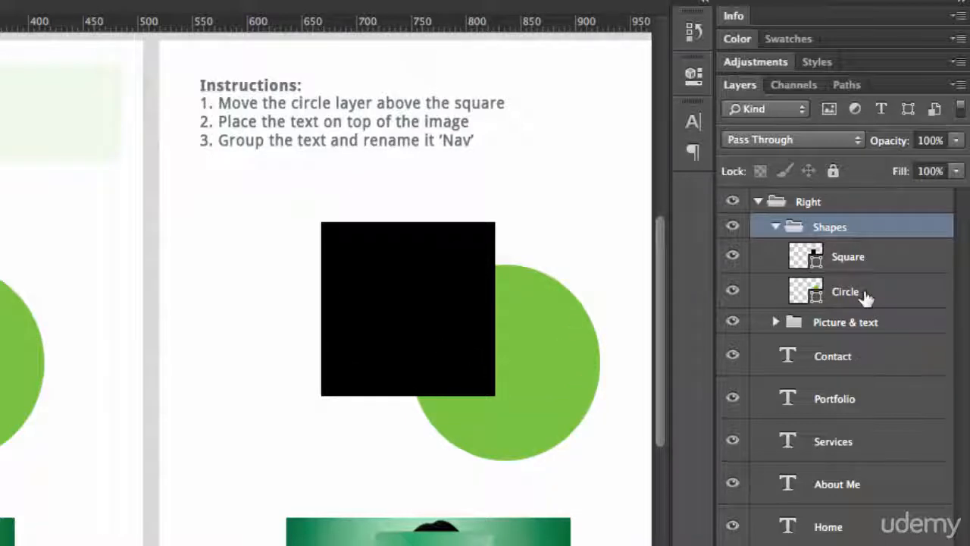
Move the Circle layer above the Square layer inside the Shapes group.
{"action": "left_click", "coordinate": [884, 296]}
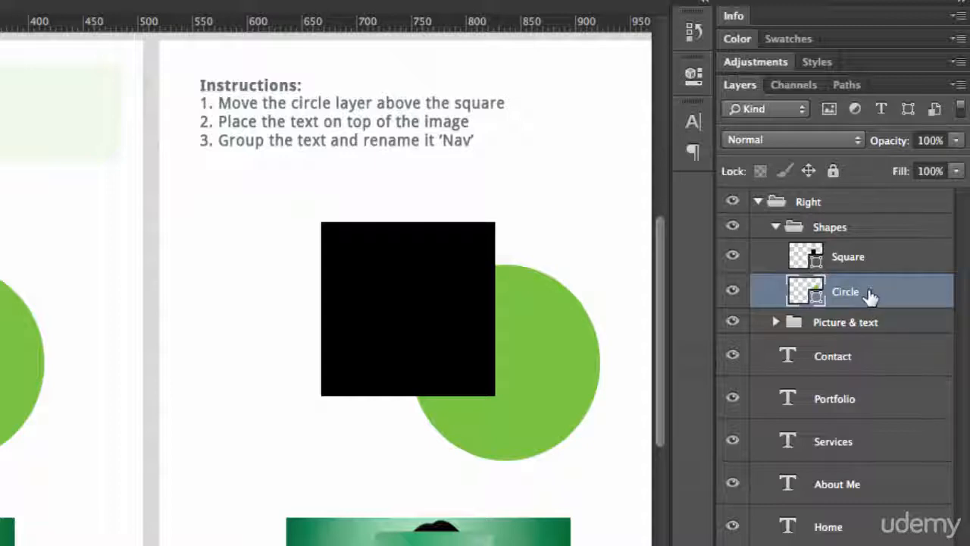
{"action": "mouse_move", "coordinate": [870, 297]}
{"action": "left_mouse_down"}
{"action": "mouse_move", "coordinate": [865, 255]}
{"action": "mouse_move", "coordinate": [845, 438]}
{"action": "mouse_move", "coordinate": [851, 247]}
{"action": "left_mouse_up"}
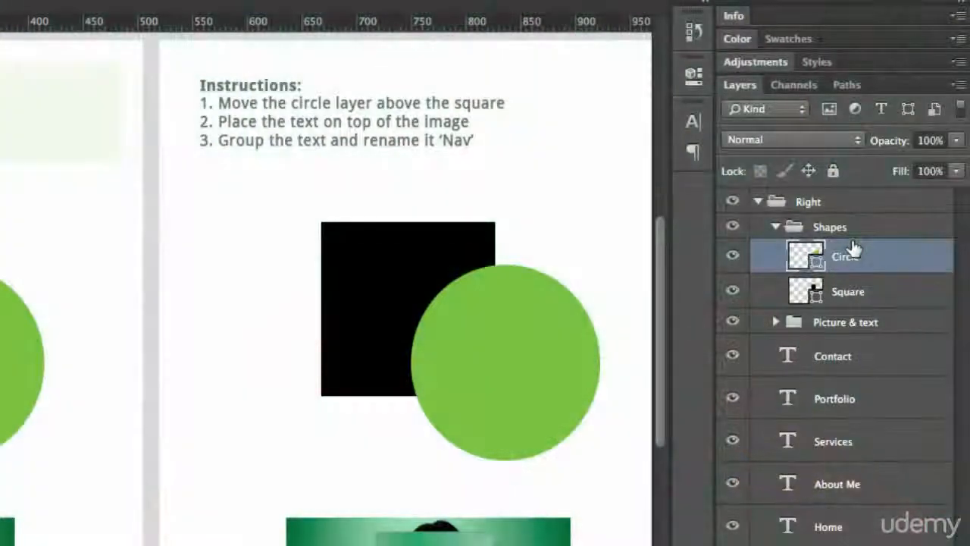
Shift the Circle layer repeatedly below and back above the Square layer in the stacking order.
{"action": "key", "text": "super+bracketright"}
{"action": "key", "text": "super+bracketleft"}
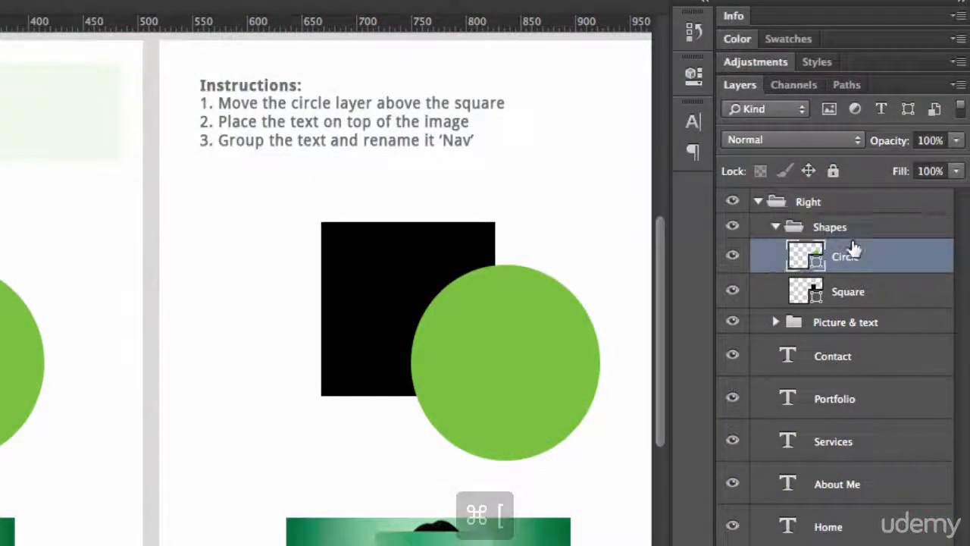
{"action": "key", "text": "super+bracketleft"}
{"action": "key", "text": "super+bracketright"}
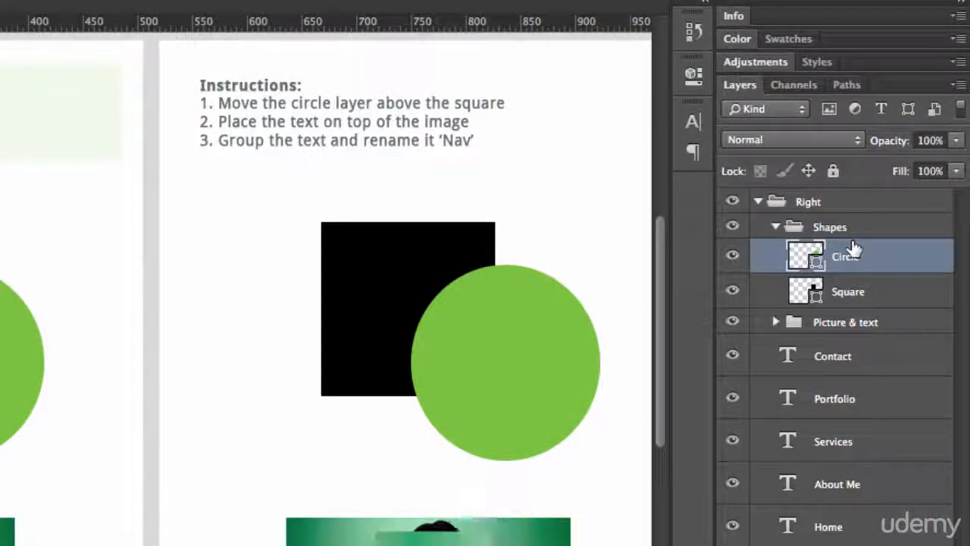
{"action": "key", "text": "super+bracketright"}
{"action": "key", "text": "super+bracketleft"}
{"action": "key", "text": "super+bracketleft"}
{"action": "key", "text": "super+bracketright"}
{"action": "key", "text": "super+bracketleft"}
{"action": "key", "text": "super+bracketright"}
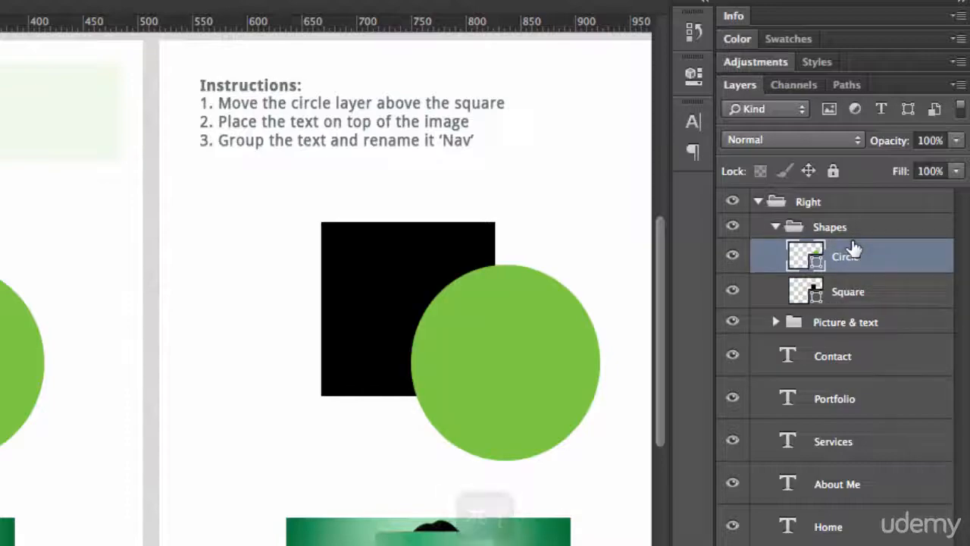
{"action": "key", "text": "super+bracketleft"}
{"action": "key", "text": "super+bracketright"}
{"action": "key", "text": "super+bracketleft"}
{"action": "key", "text": "super+bracketright"}
{"action": "key", "text": "super+bracketleft"}
{"action": "key", "text": "super+bracketright"}
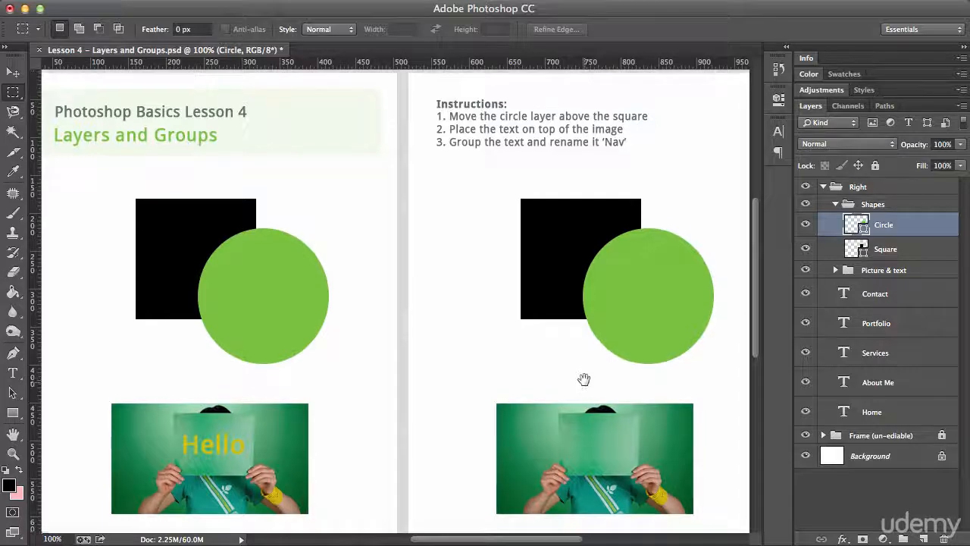
Move the Hello text layer above the Sub-Screen image layer inside the Picture & text group.
{"action": "left_click_drag", "start_coordinate": [580, 381], "coordinate": [584, 296]}
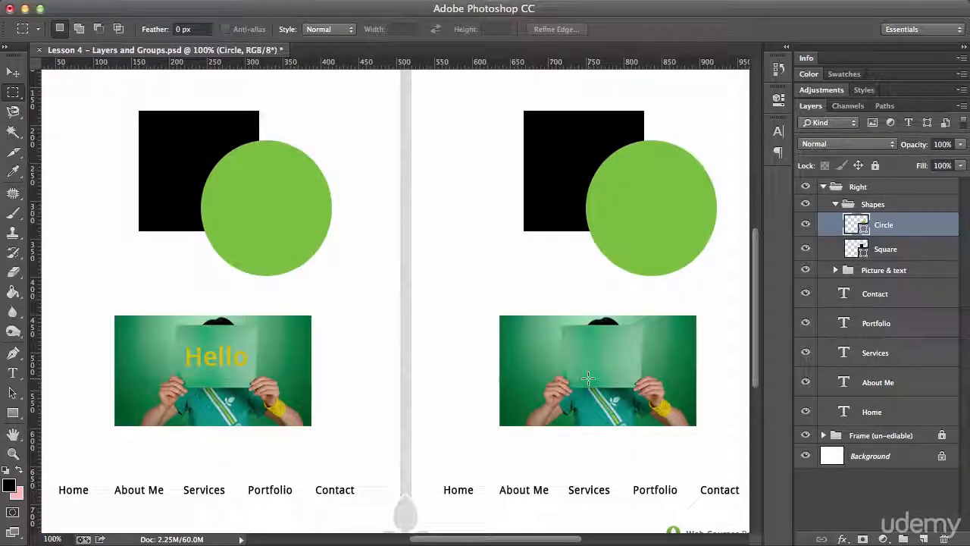
{"action": "left_click", "coordinate": [865, 273]}
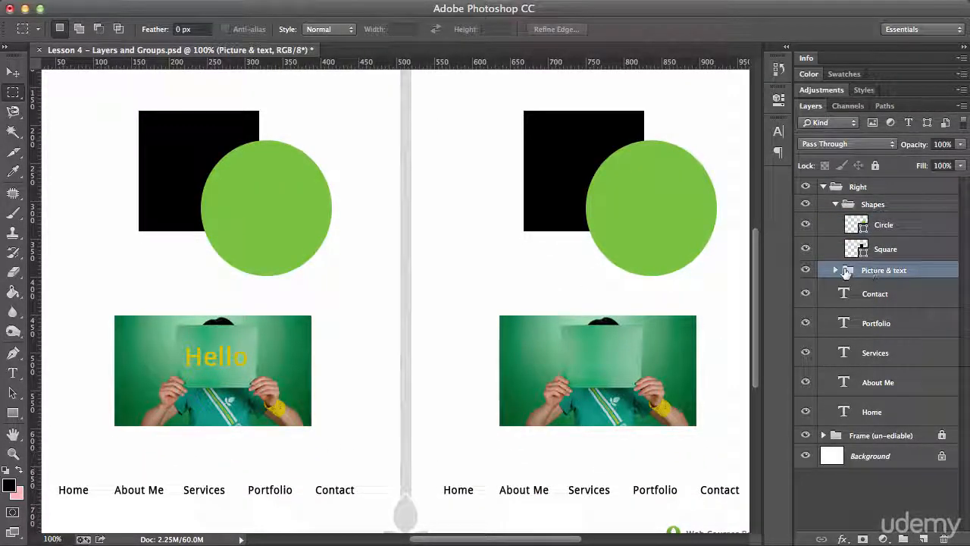
{"action": "left_click", "coordinate": [834, 272]}
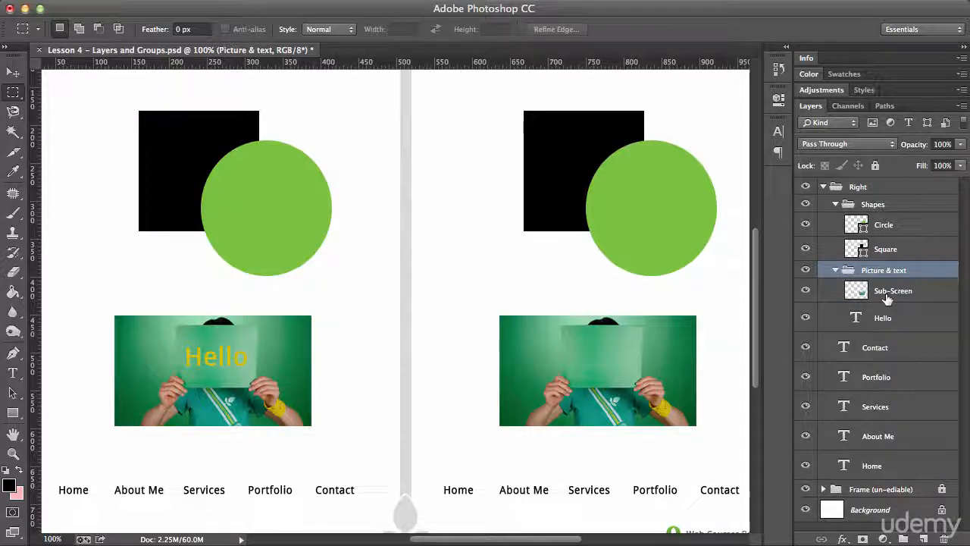
{"action": "left_click", "coordinate": [887, 296]}
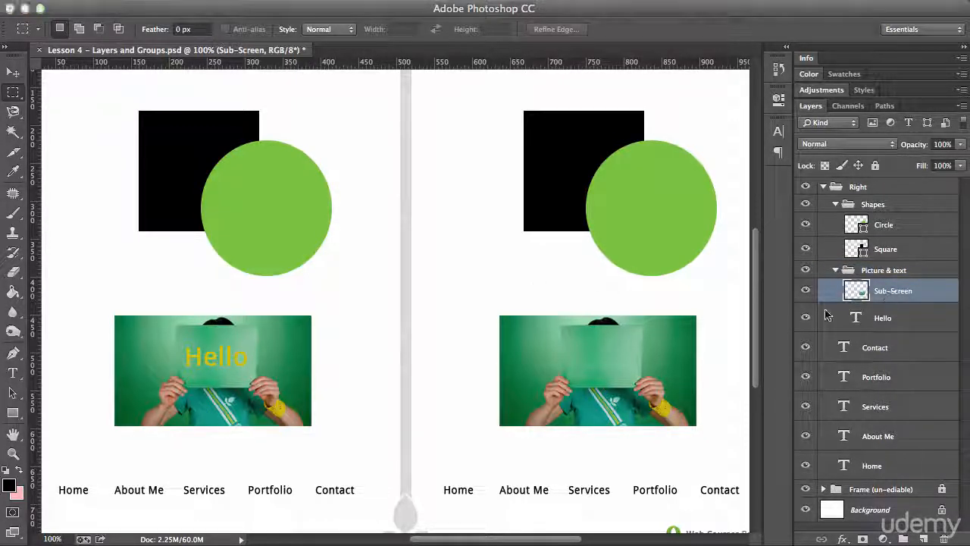
{"action": "left_click", "coordinate": [880, 325]}
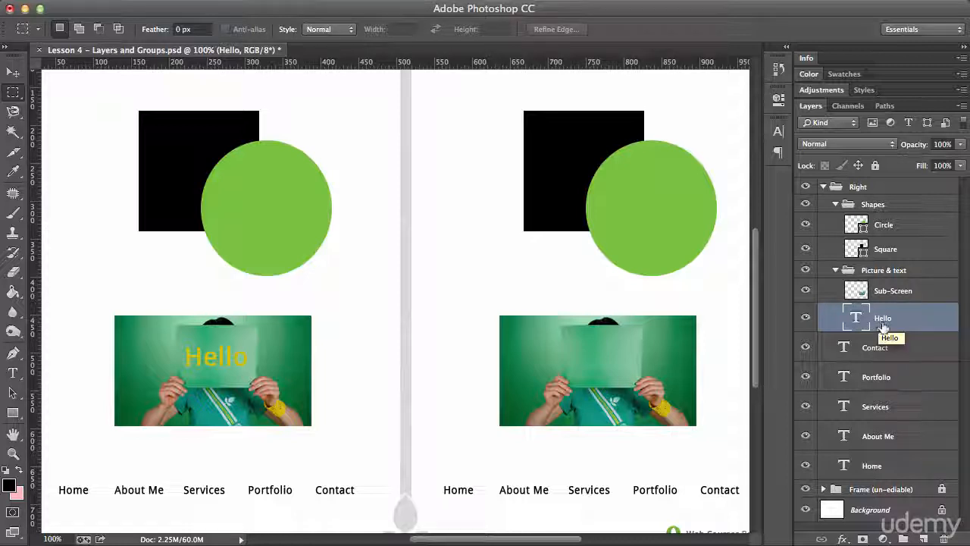
{"action": "left_click_drag", "start_coordinate": [882, 324], "coordinate": [878, 293]}
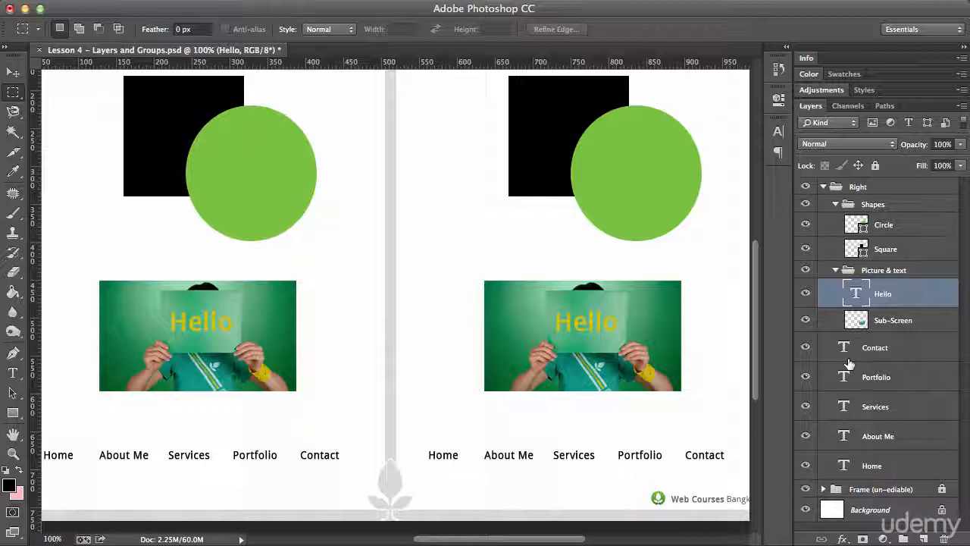
Group the Contact, Portfolio, Services, About Me and Home text layers and name the group Nav.
{"action": "left_click", "coordinate": [875, 346]}
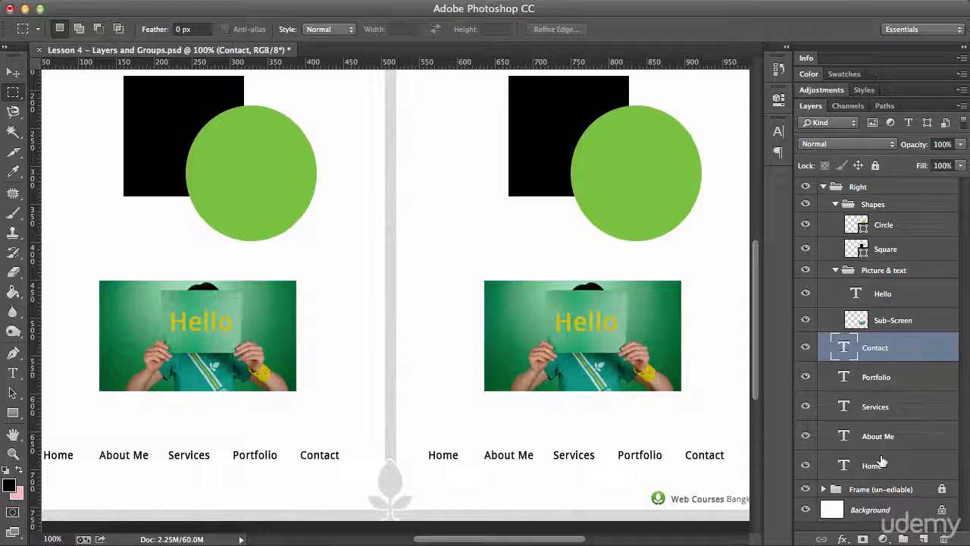
{"action": "left_click_drag", "start_coordinate": [614, 419], "coordinate": [543, 338]}
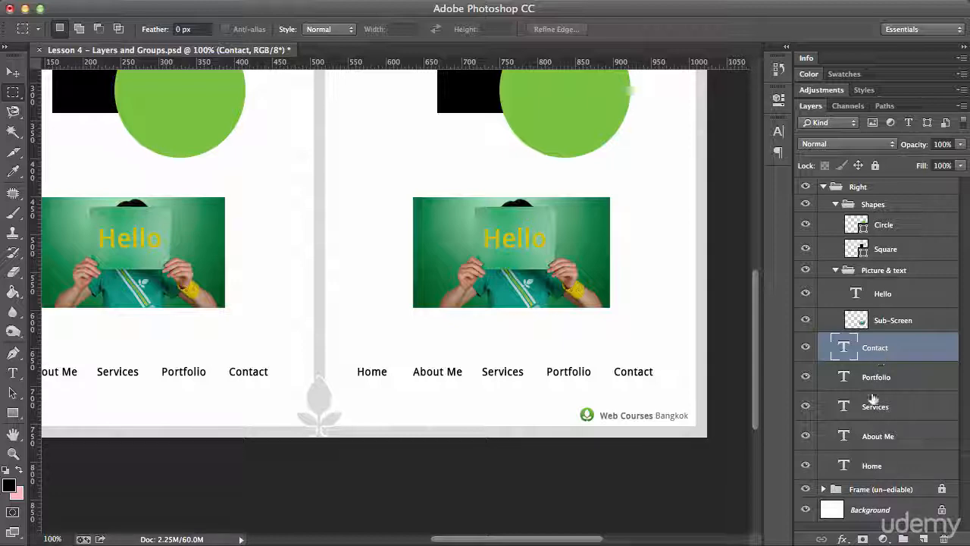
{"action": "left_click", "coordinate": [869, 462], "text": "shift"}
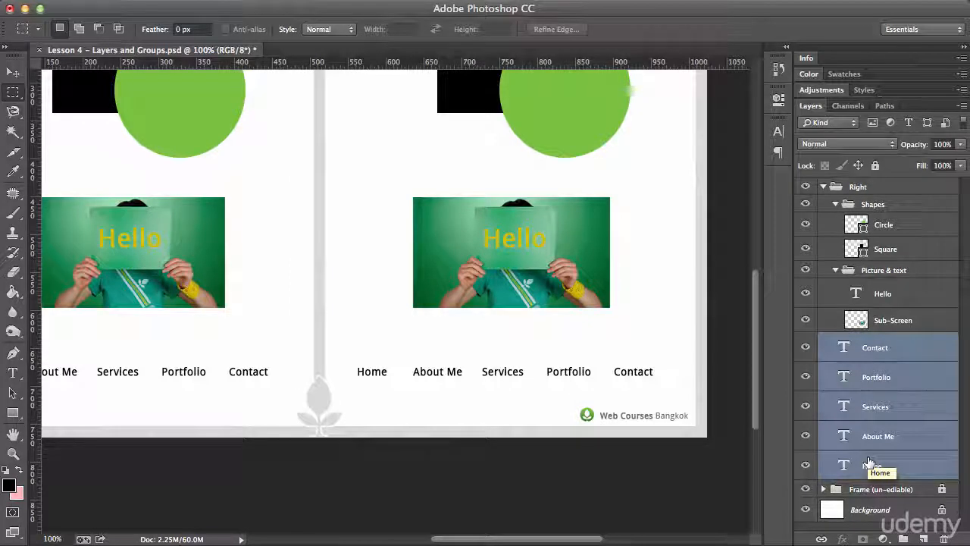
{"action": "left_click", "coordinate": [872, 407], "text": "super"}
{"action": "left_click", "coordinate": [875, 376], "text": "super"}
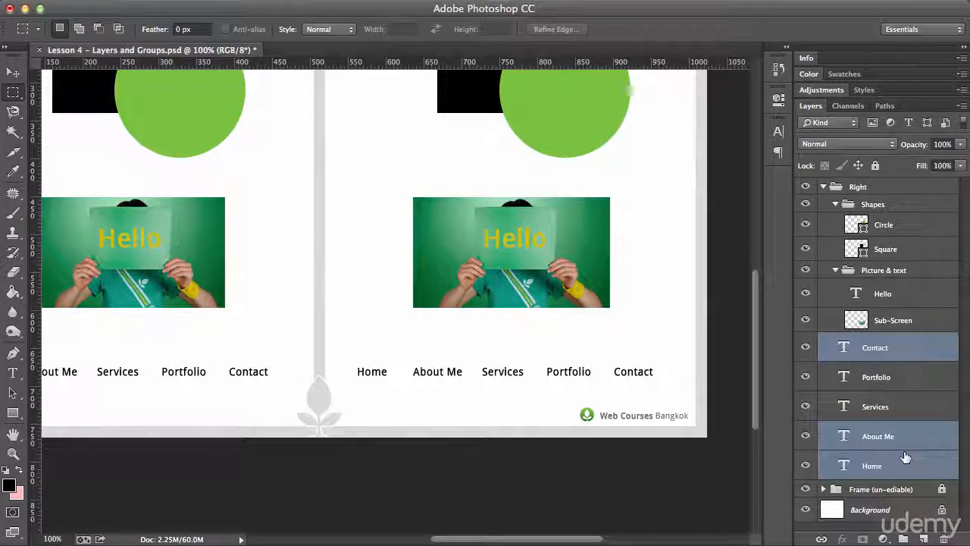
{"action": "left_click", "coordinate": [877, 378], "text": "super"}
{"action": "left_click", "coordinate": [874, 406], "text": "super"}
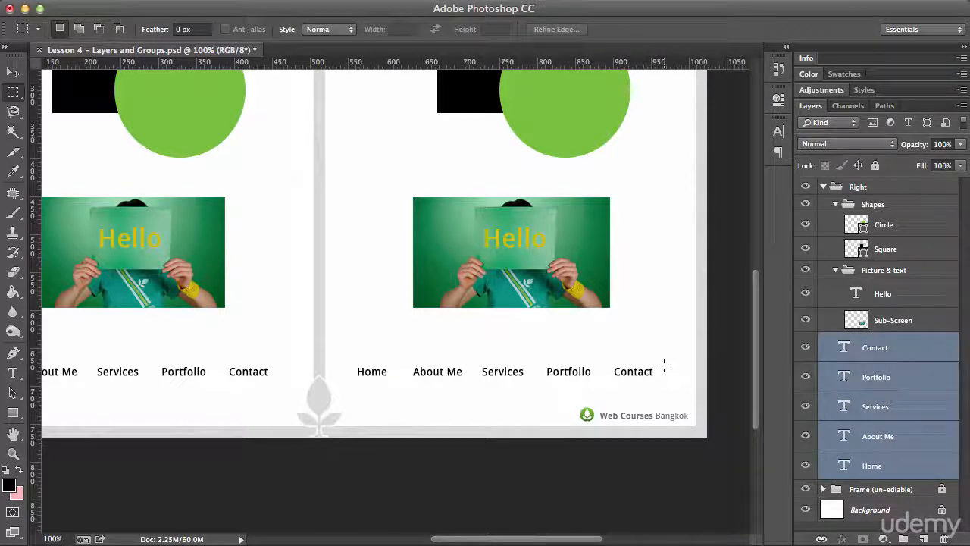
{"action": "key", "text": "super+g"}
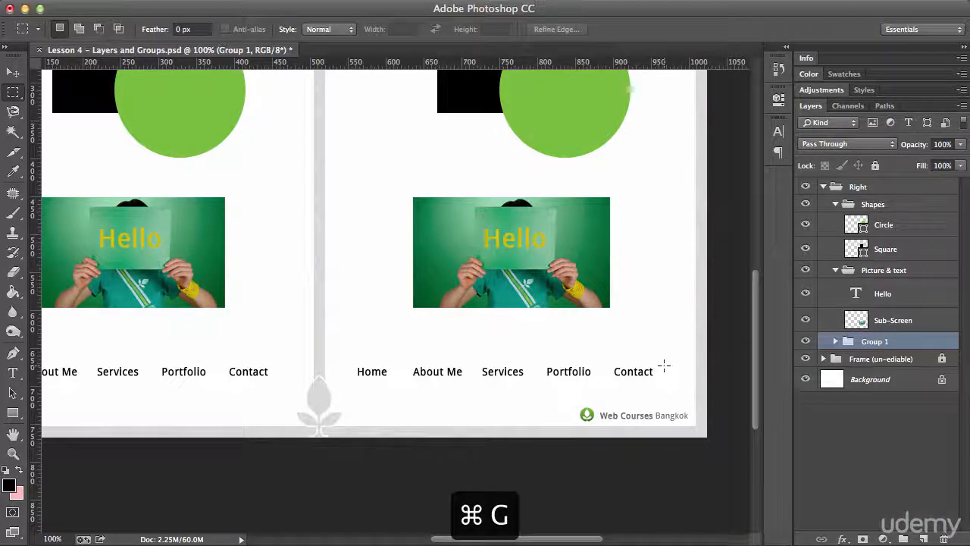
{"action": "double_click", "coordinate": [869, 342]}
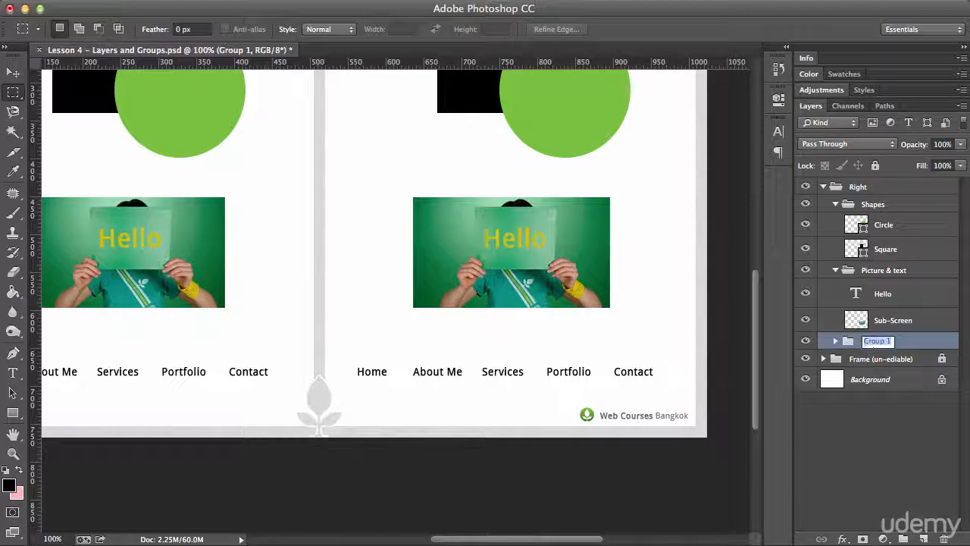
{"action": "type", "text": "Nav"}
{"action": "key", "text": "Return"}
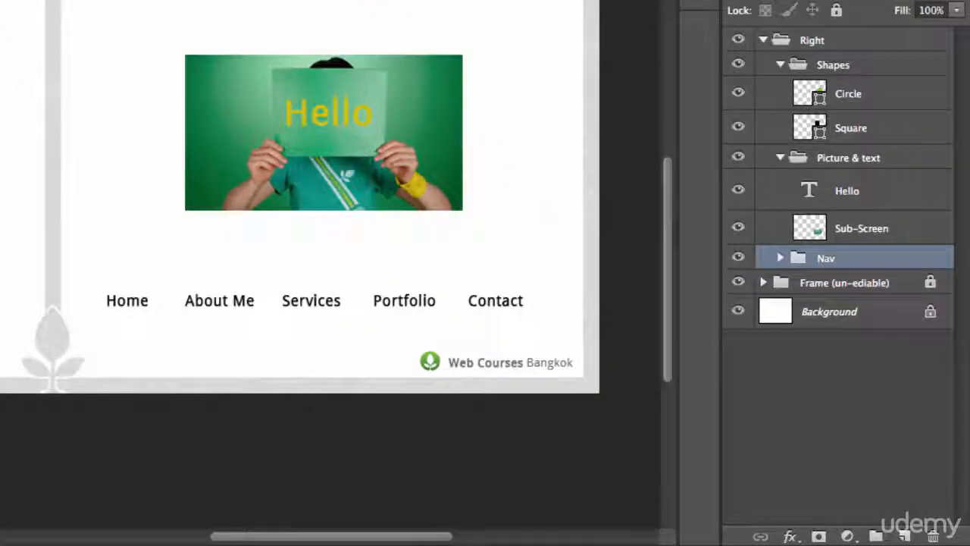
Create a new layer group above Nav and place the Nav group inside it.
{"action": "left_click", "coordinate": [877, 535]}
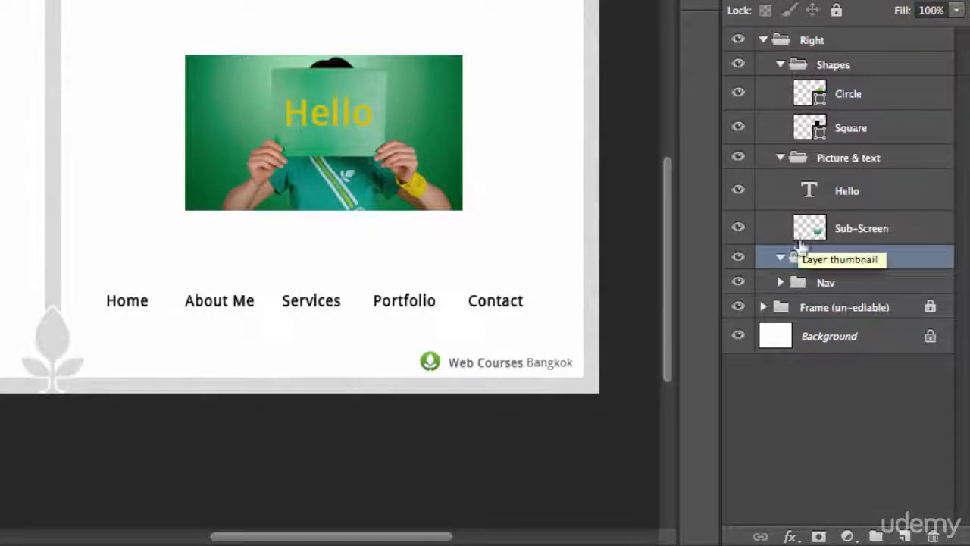
{"action": "left_click_drag", "start_coordinate": [823, 281], "coordinate": [820, 259]}
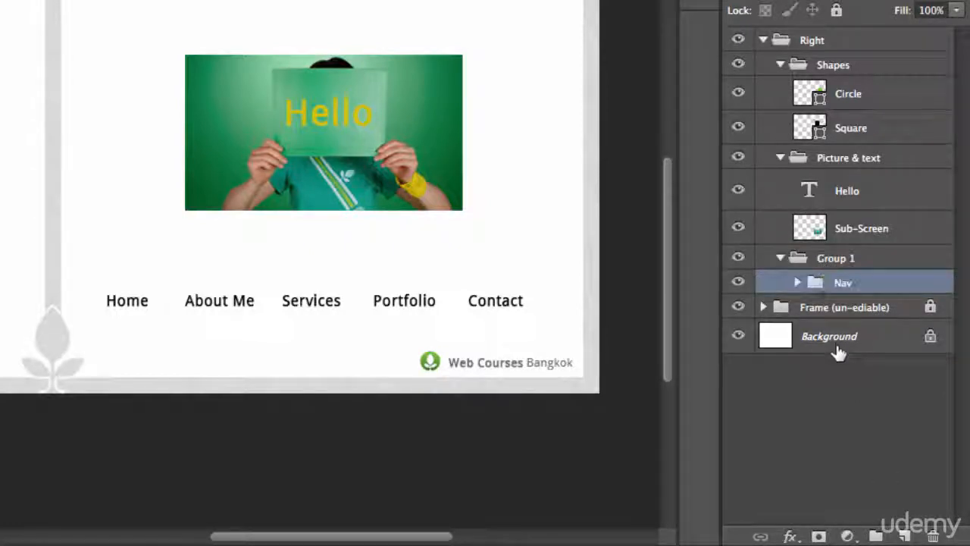
Move the Contact, Portfolio, Services, About Me and Home text layers out of Nav directly into its parent group.
{"action": "left_click", "coordinate": [797, 283]}
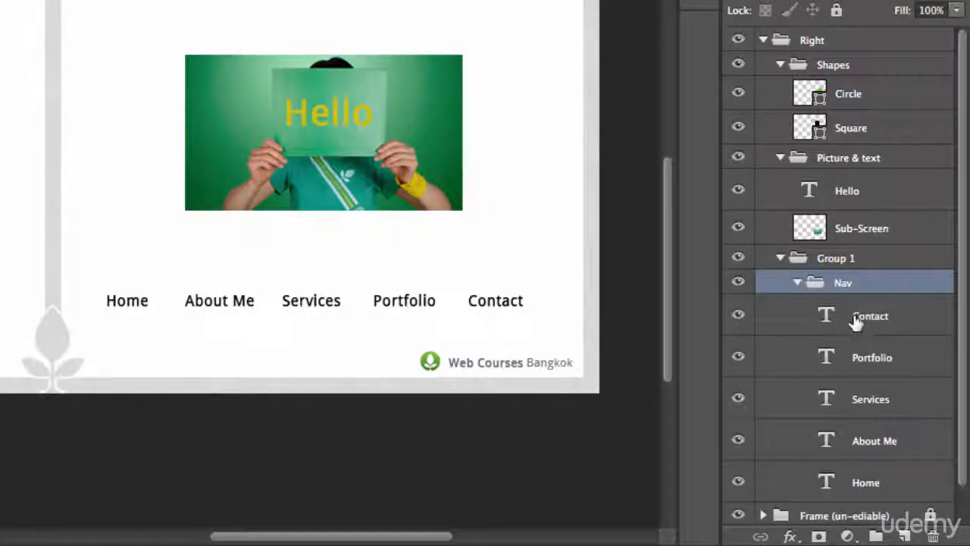
{"action": "left_click_drag", "start_coordinate": [855, 316], "coordinate": [841, 275]}
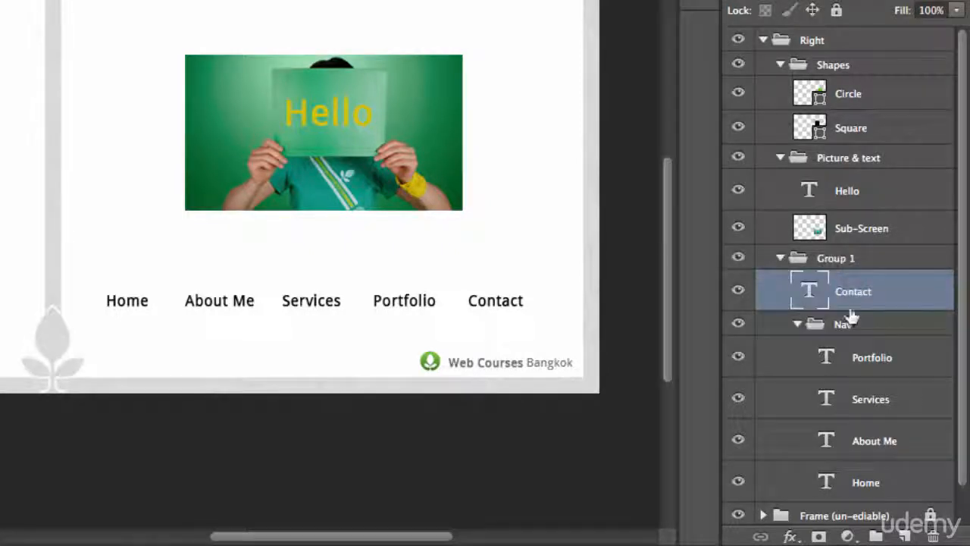
{"action": "left_click_drag", "start_coordinate": [864, 359], "coordinate": [807, 268]}
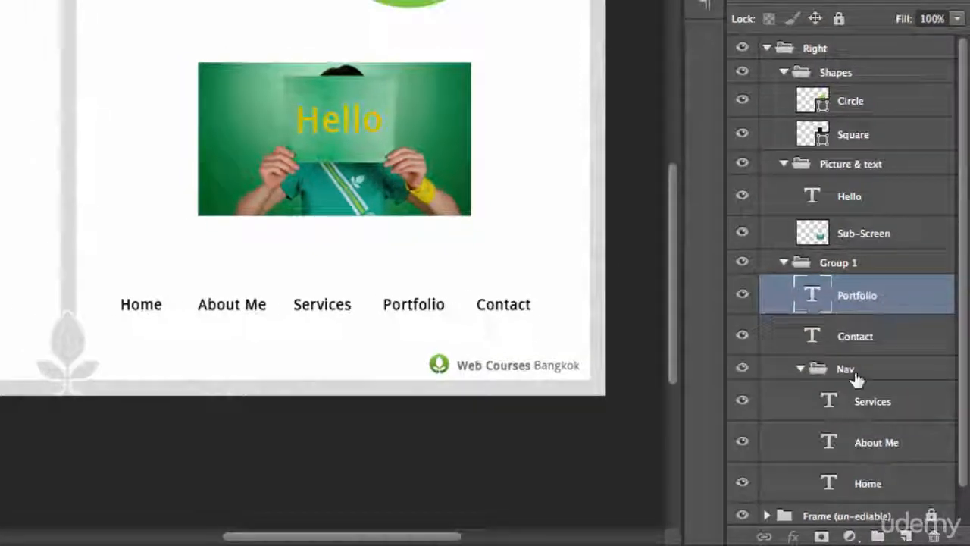
{"action": "left_click_drag", "start_coordinate": [844, 400], "coordinate": [837, 270]}
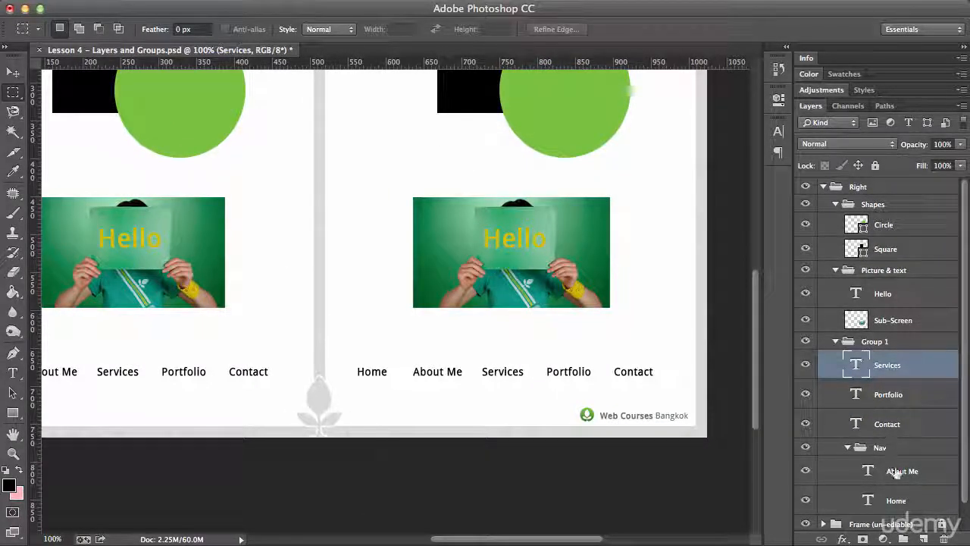
{"action": "left_click_drag", "start_coordinate": [883, 367], "coordinate": [874, 354]}
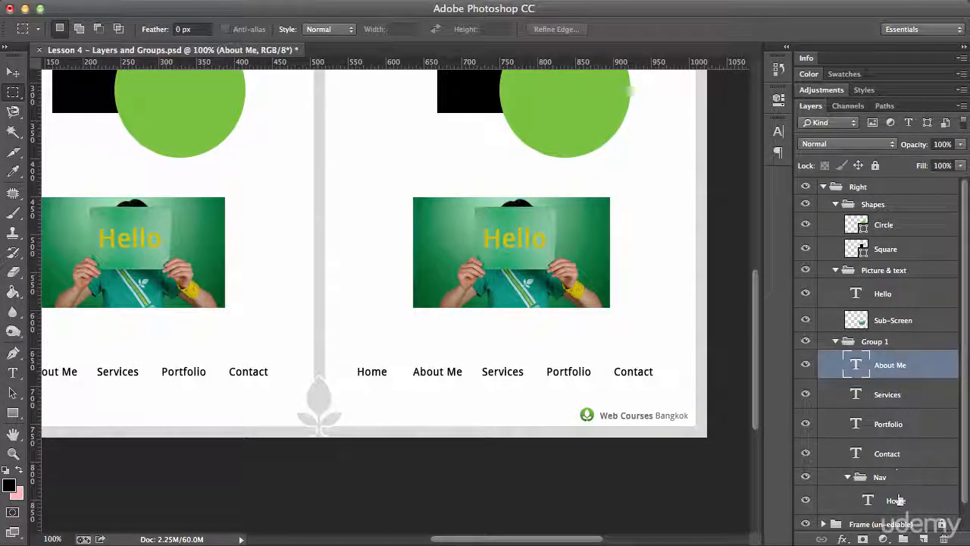
{"action": "left_click_drag", "start_coordinate": [900, 500], "coordinate": [879, 381]}
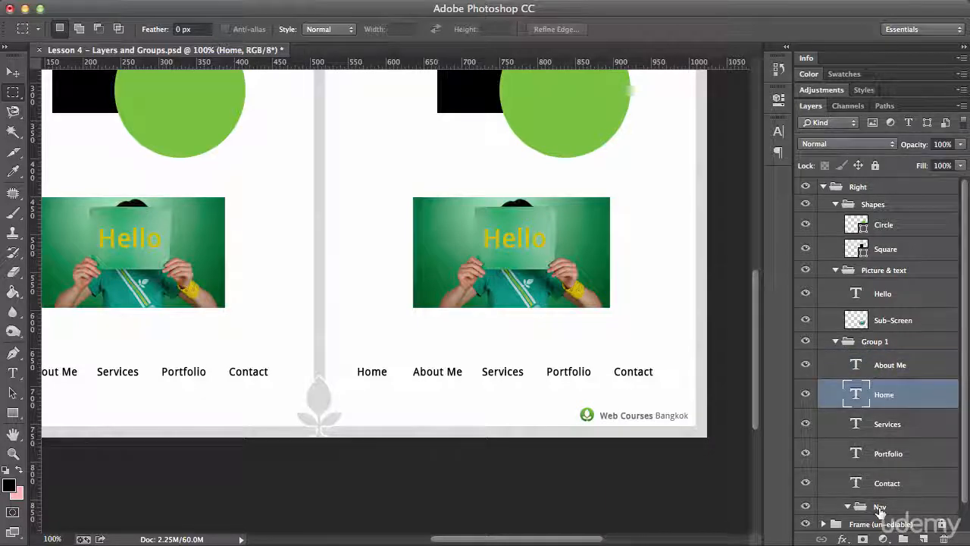
Delete the empty Nav group.
{"action": "left_click", "coordinate": [882, 506]}
{"action": "right_click", "coordinate": [887, 511]}
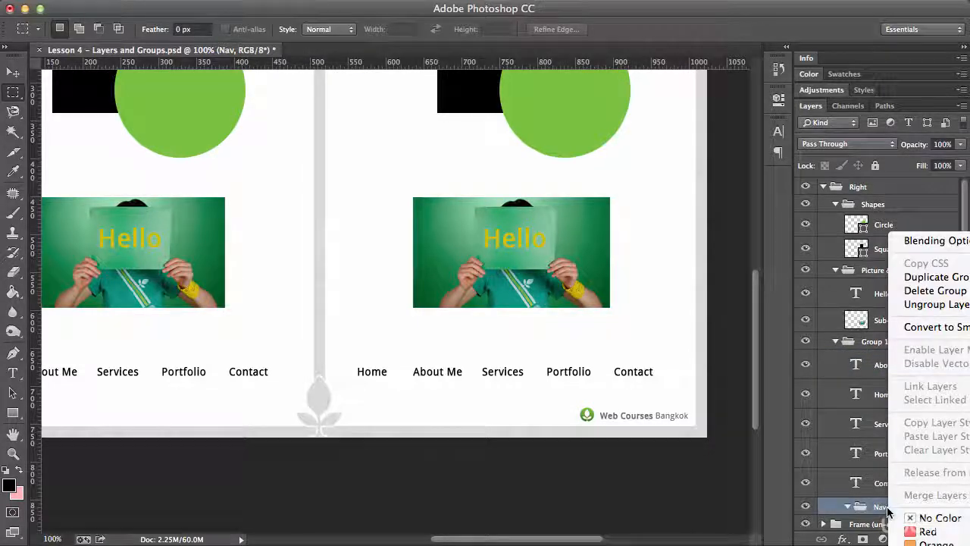
{"action": "left_click", "coordinate": [935, 291]}
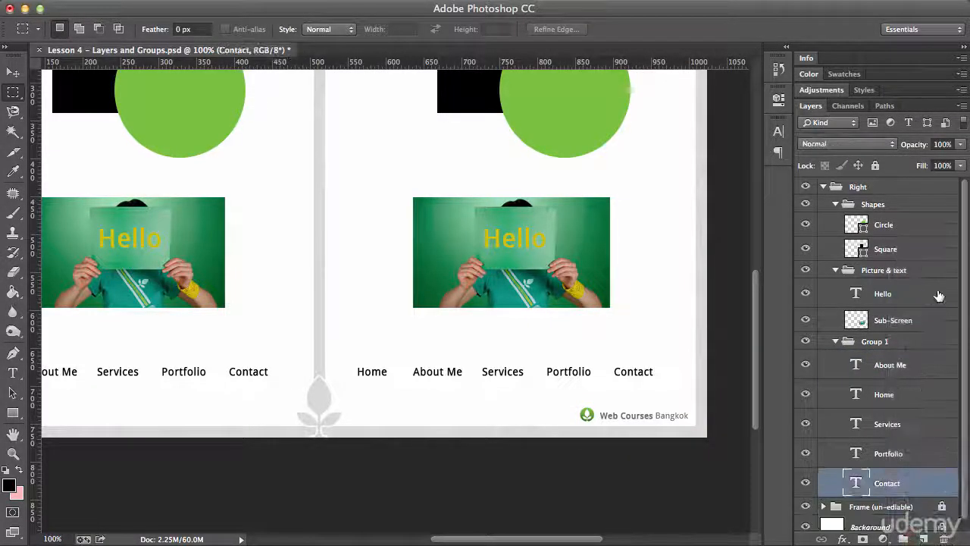
Rename the group that holds the five menu text layers as Nav Main.
{"action": "double_click", "coordinate": [874, 341]}
{"action": "type", "text": "Nav Main"}
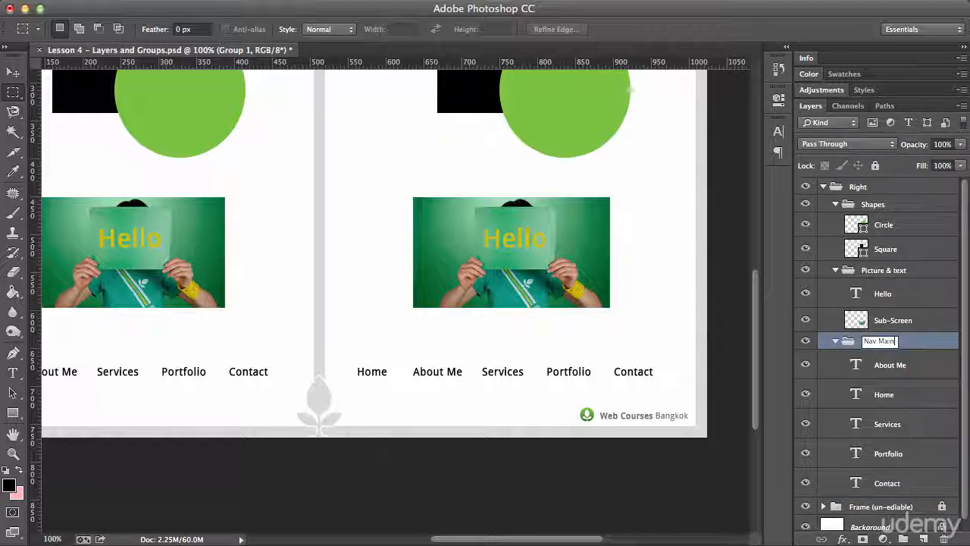
{"action": "key", "text": "Return"}
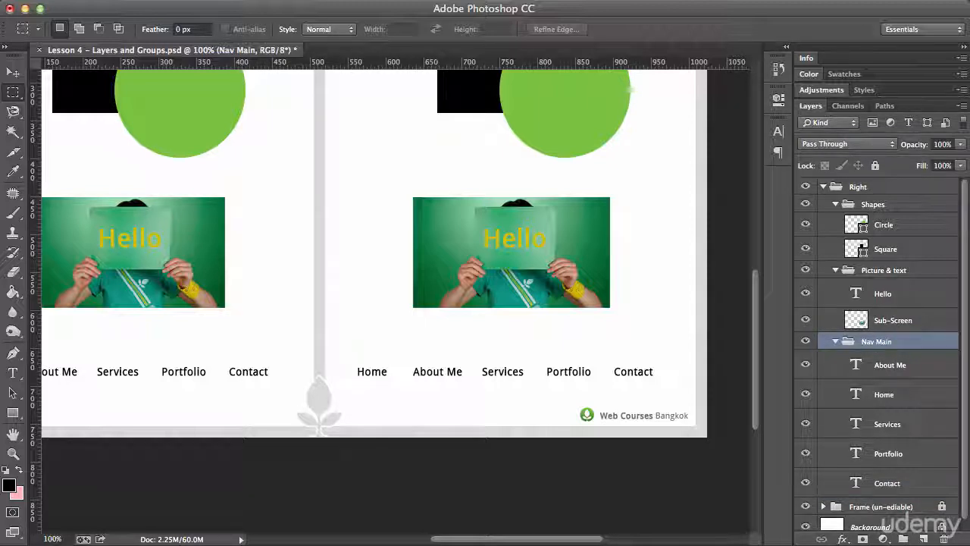
Select all five text layers in the Nav Main group, from About Me through Contact.
{"action": "left_click", "coordinate": [871, 365]}
{"action": "left_click", "coordinate": [878, 478], "text": "shift"}
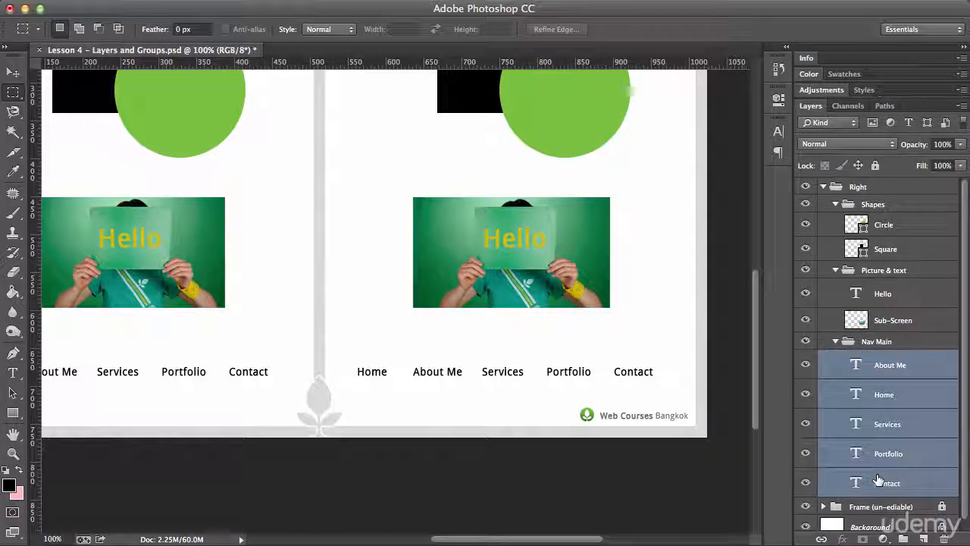